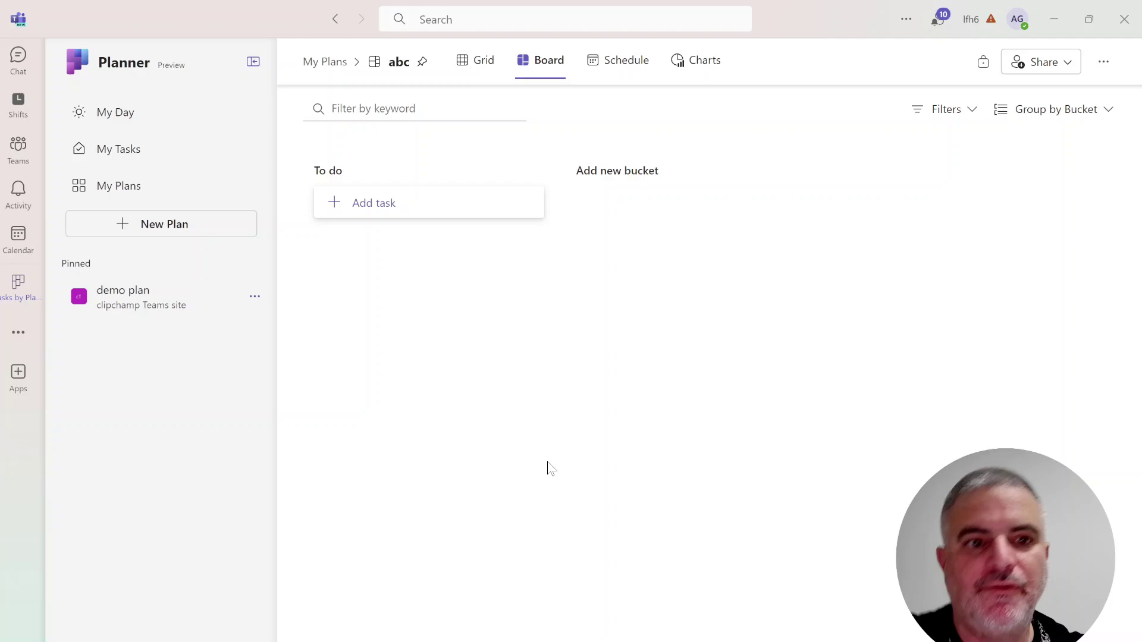
Step: Create a basic plan from the Project Management template, keeping the name Project Management and pinning it to the left nav
{"action": "left_click", "coordinate": [141, 232]}
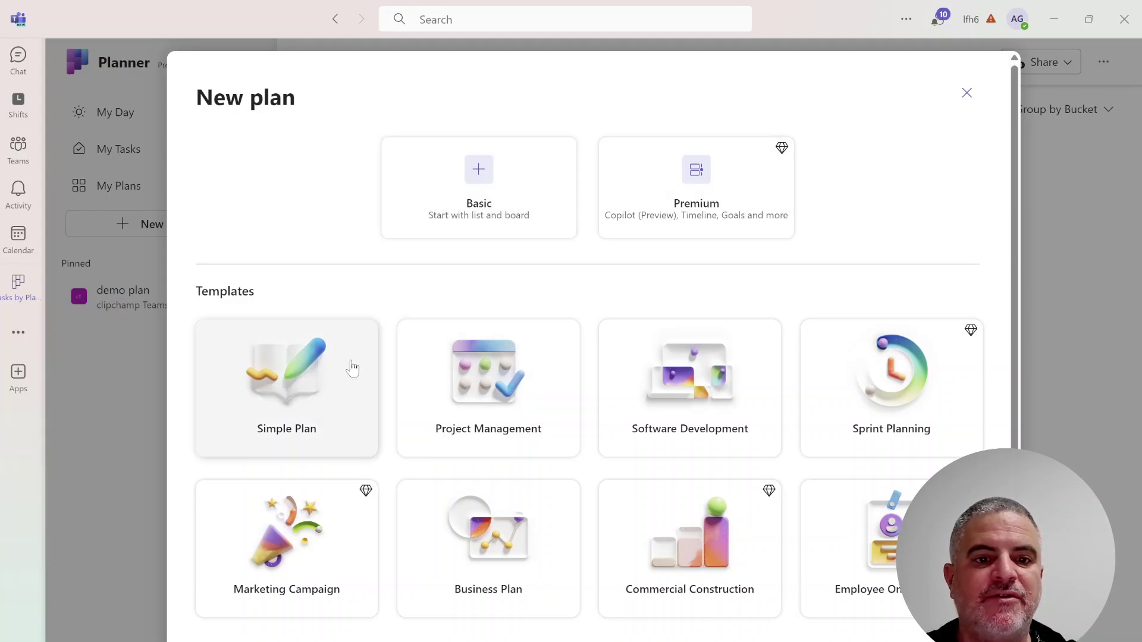
{"action": "left_click", "coordinate": [479, 390]}
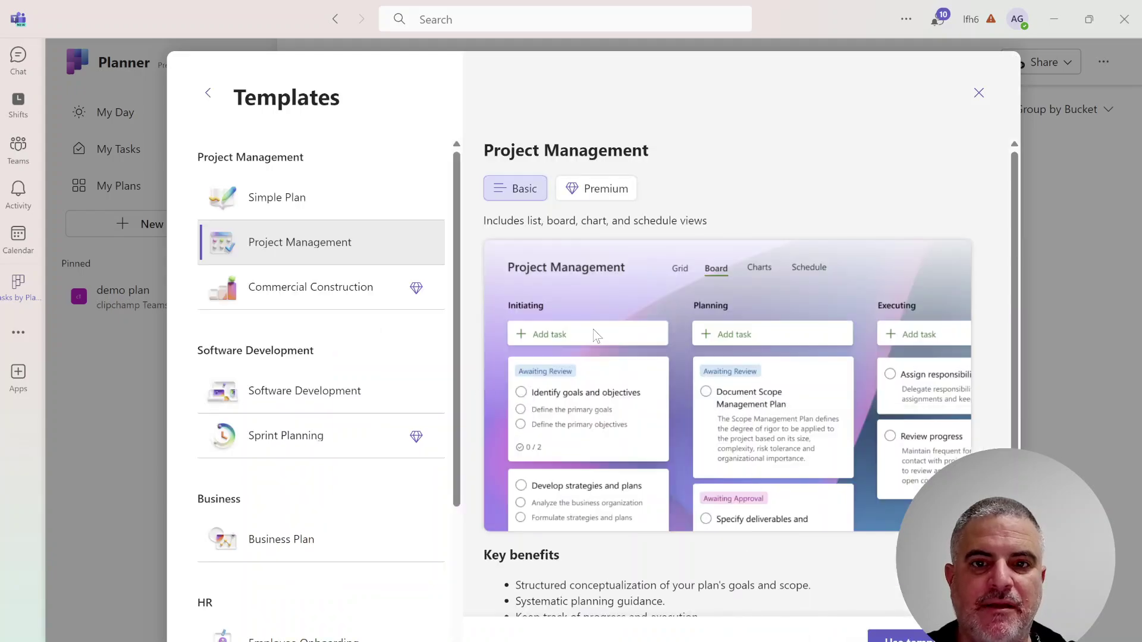
{"action": "left_click", "coordinate": [879, 635]}
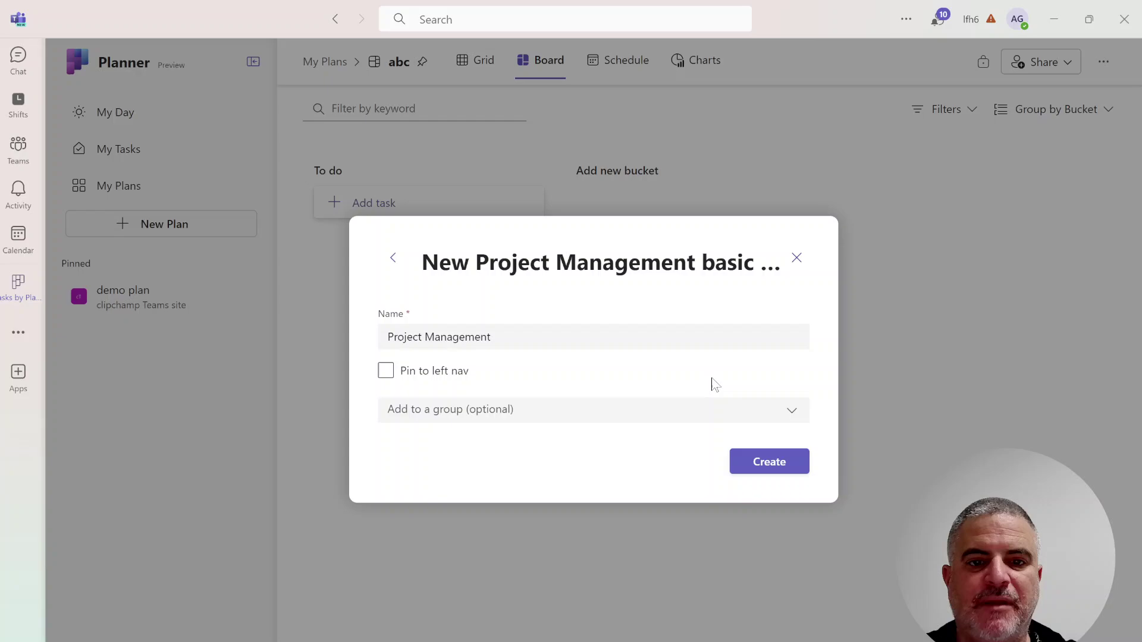
{"action": "left_click", "coordinate": [711, 337]}
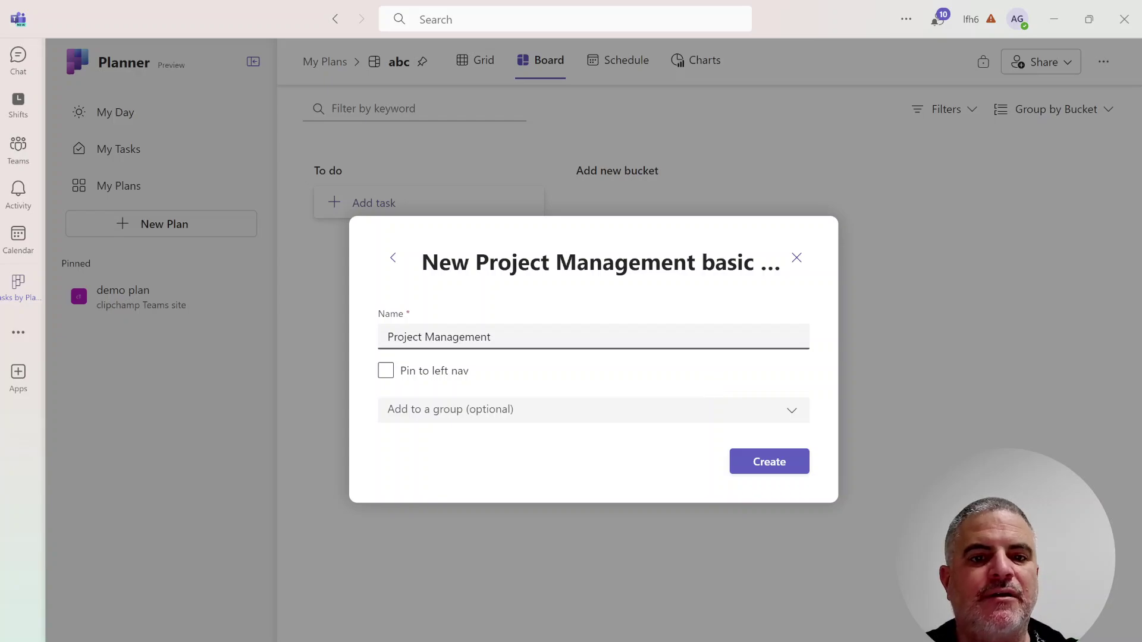
{"action": "left_click", "coordinate": [386, 371]}
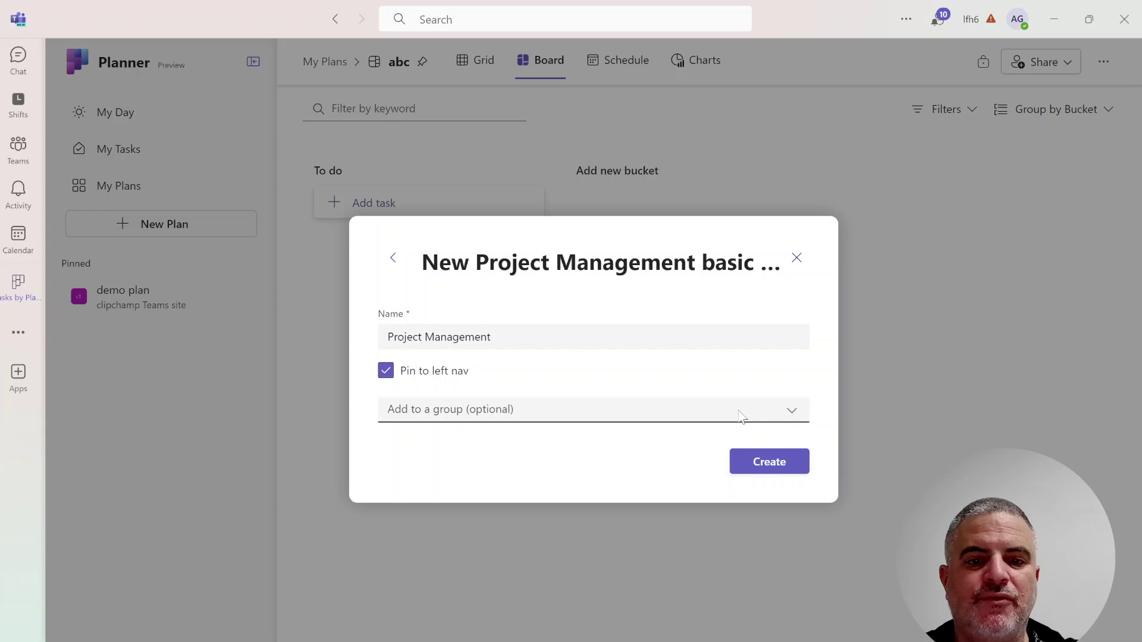
{"action": "left_click", "coordinate": [791, 467]}
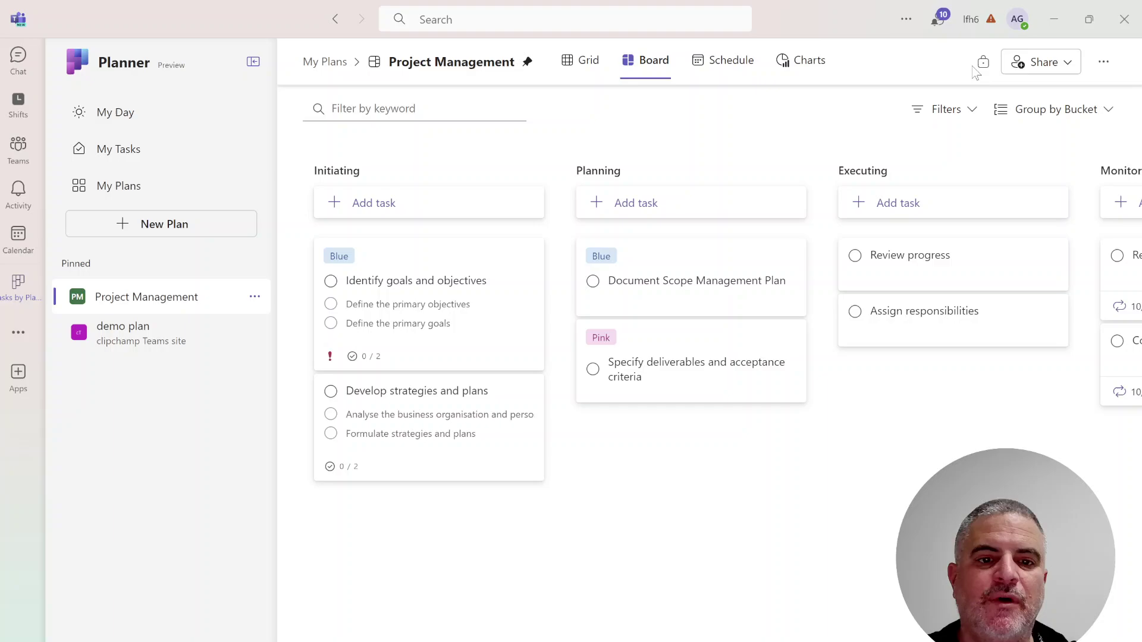
Step: Share the Project Management plan by creating a new group with the same name and adding one colleague as member
{"action": "left_click", "coordinate": [1065, 63]}
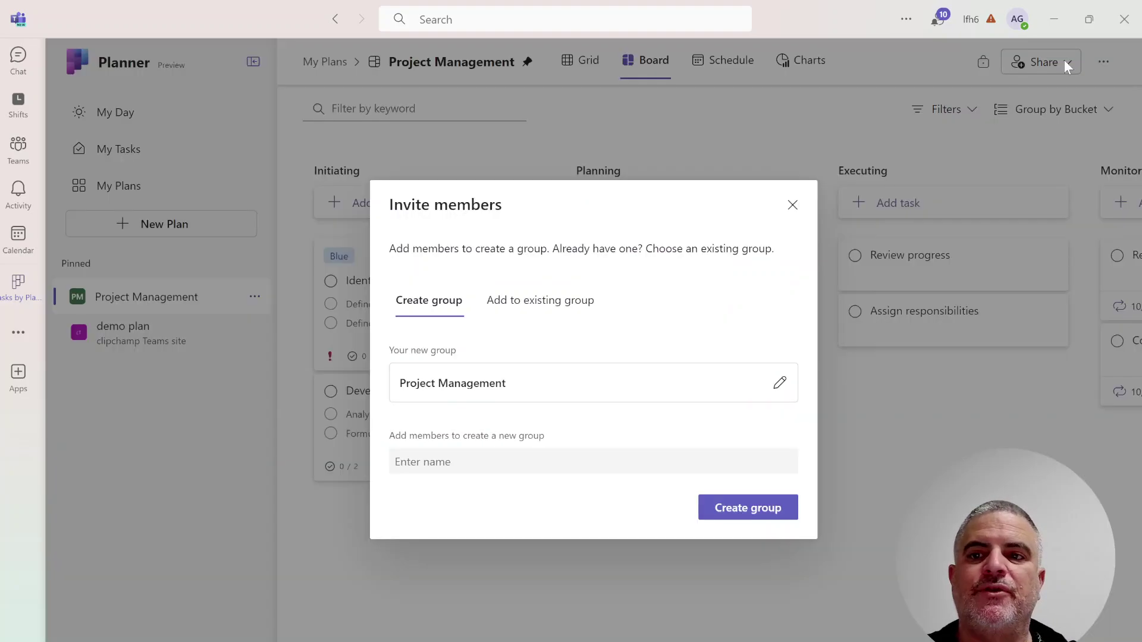
{"action": "left_click", "coordinate": [523, 306]}
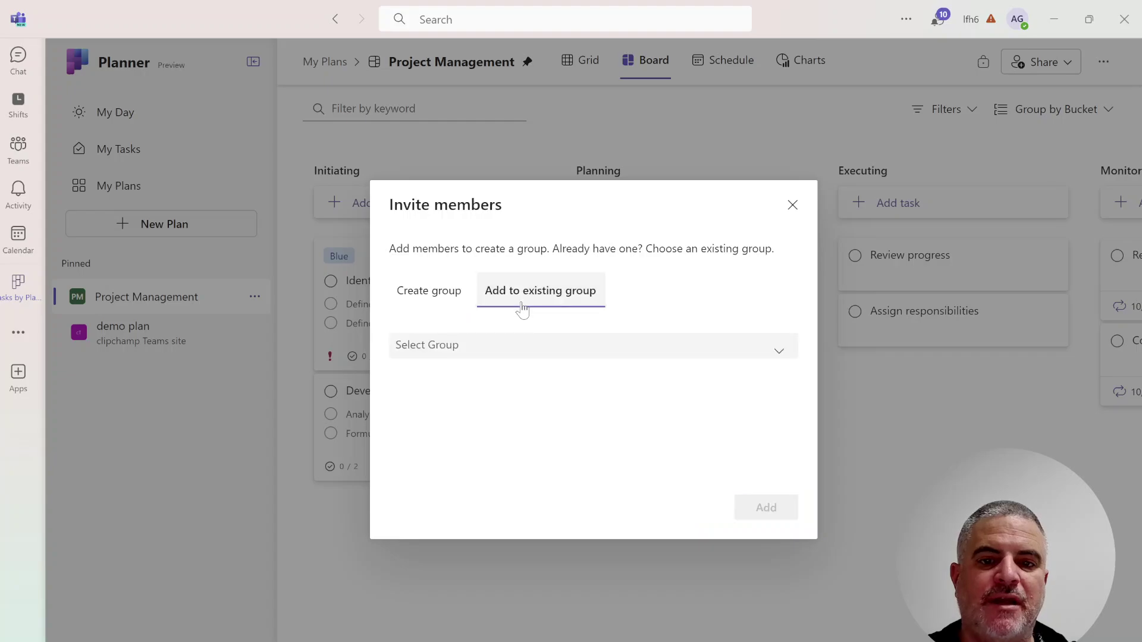
{"action": "left_click", "coordinate": [439, 297]}
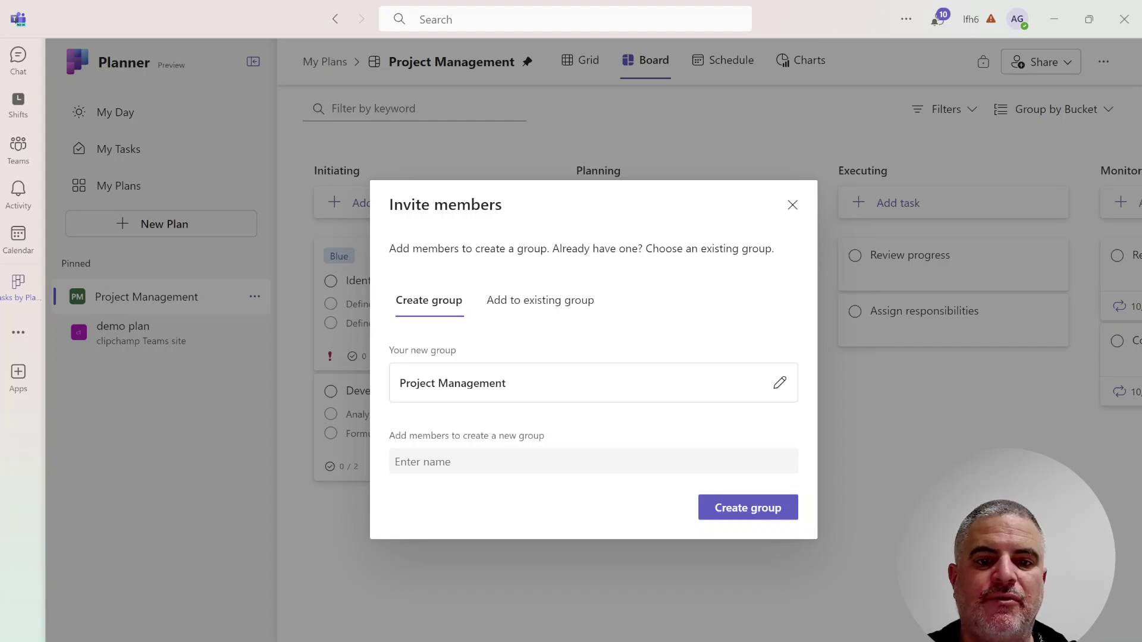
{"action": "left_click", "coordinate": [428, 461]}
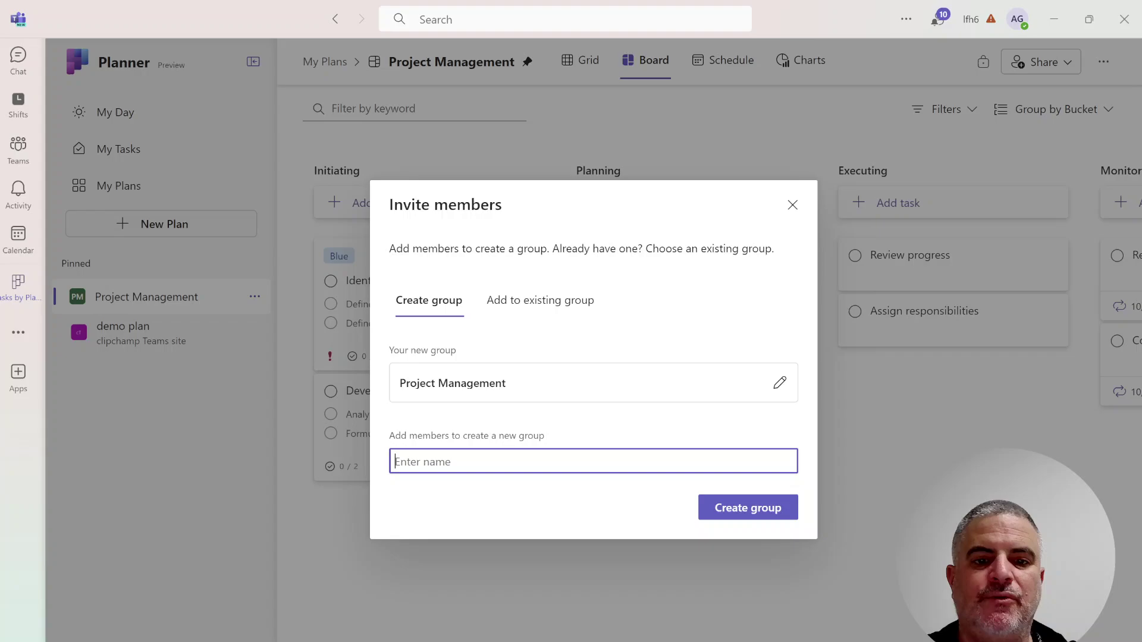
{"action": "type", "text": "Alex Wilber"}
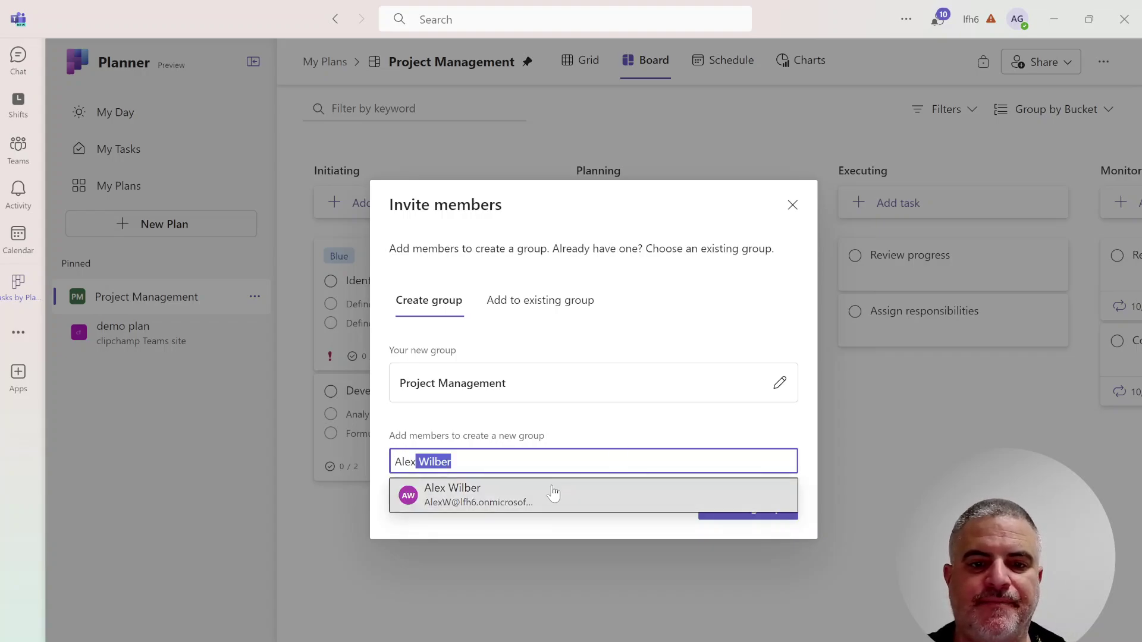
{"action": "left_click", "coordinate": [553, 494]}
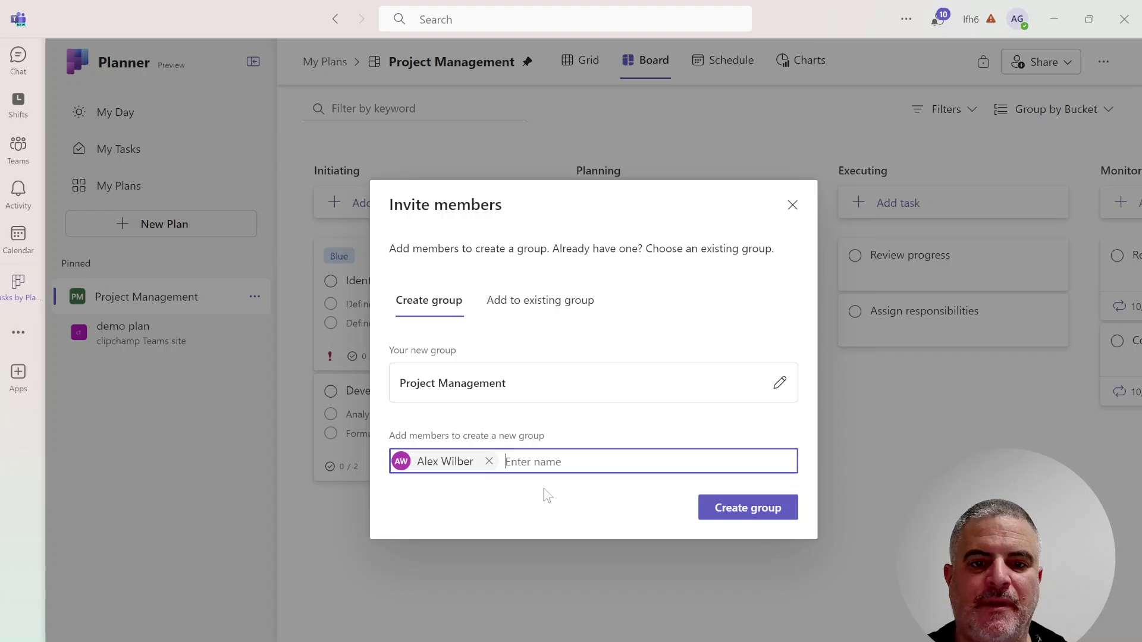
{"action": "left_click", "coordinate": [767, 496]}
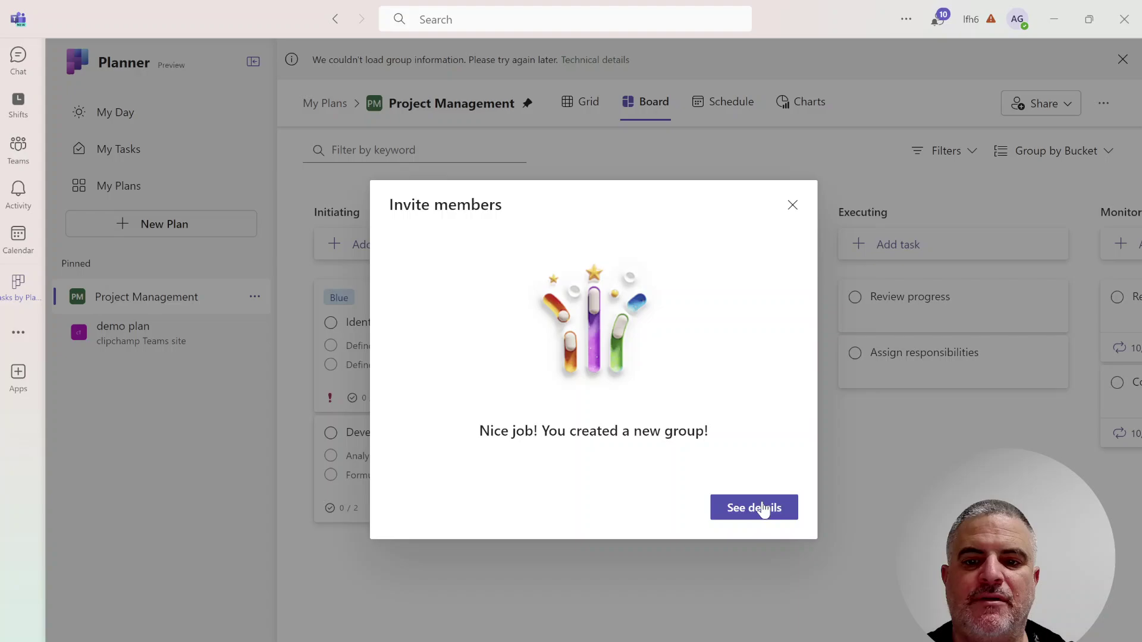
Step: Examine the new group's details and member list in the plan's sharing settings
{"action": "left_click", "coordinate": [763, 508]}
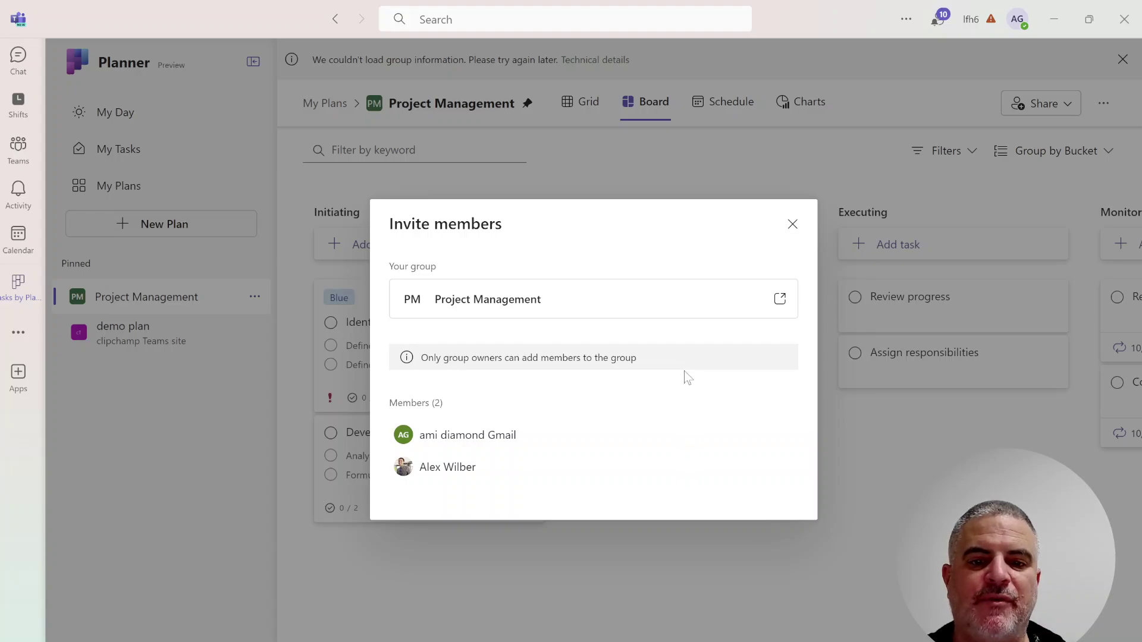
{"action": "left_click", "coordinate": [793, 225]}
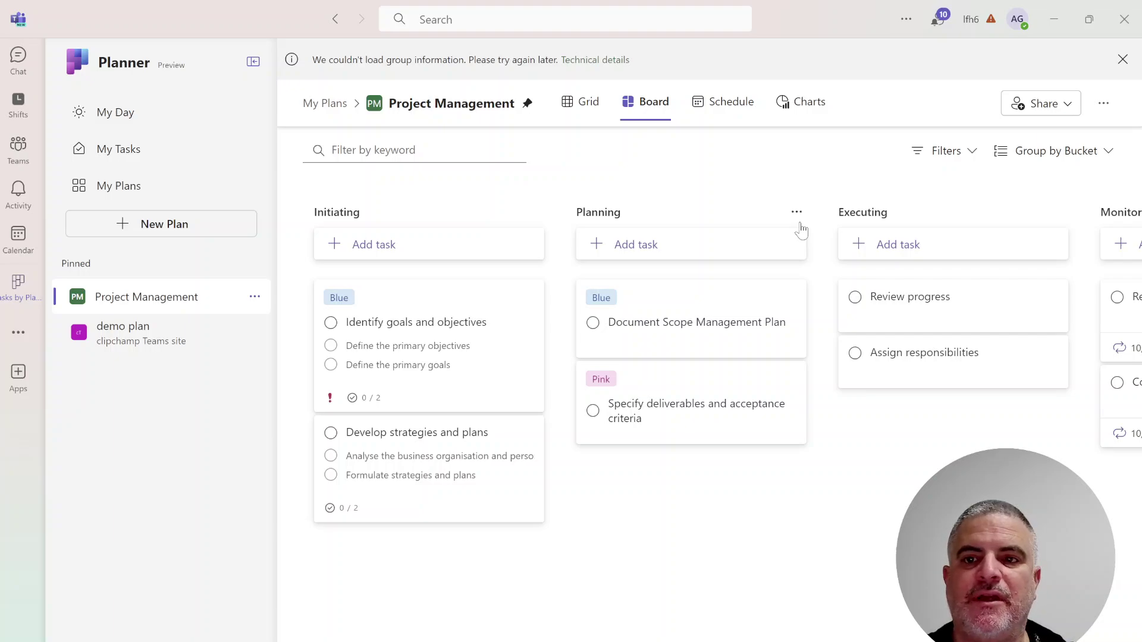
{"action": "left_click", "coordinate": [1051, 104]}
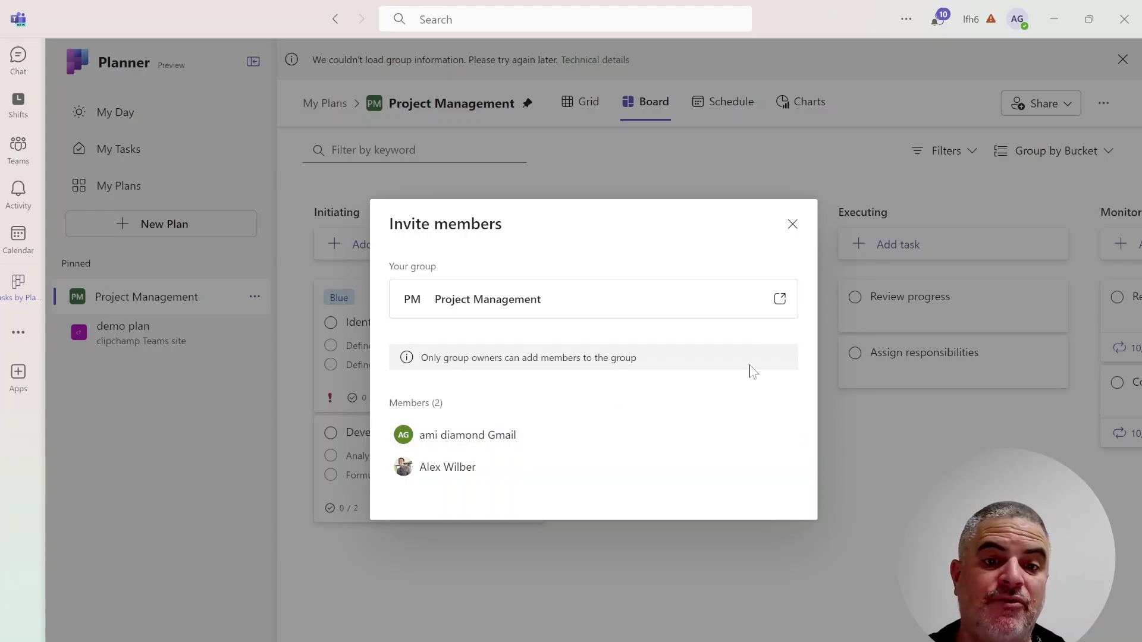
{"action": "left_click", "coordinate": [793, 225]}
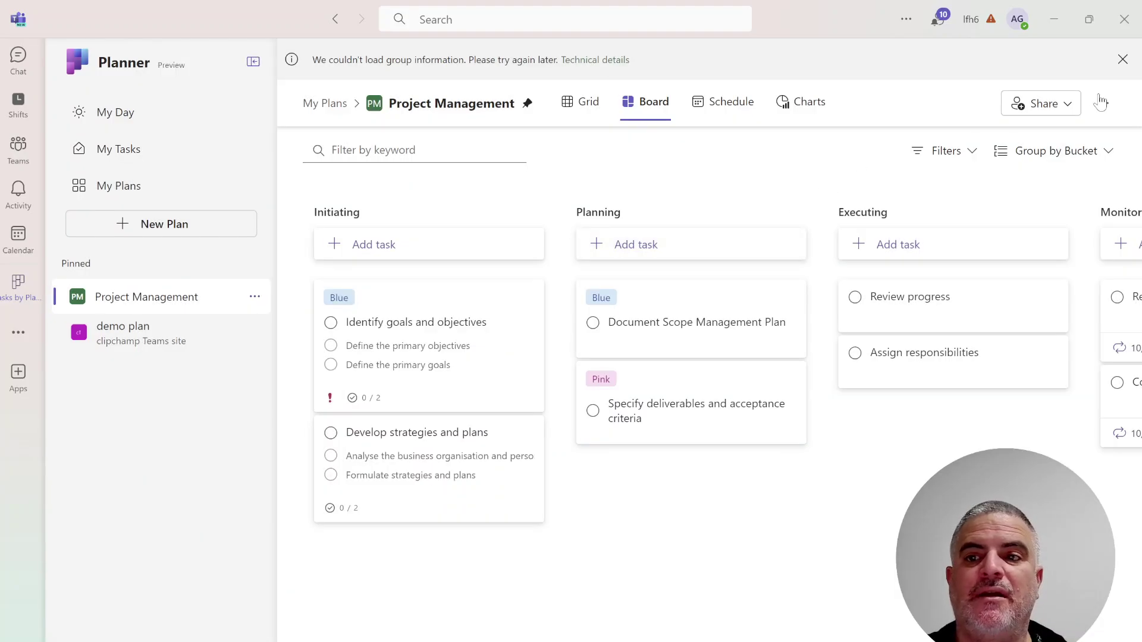
Step: Dismiss the group information error banner and reopen the plan's member invitation details
{"action": "left_click", "coordinate": [1101, 103]}
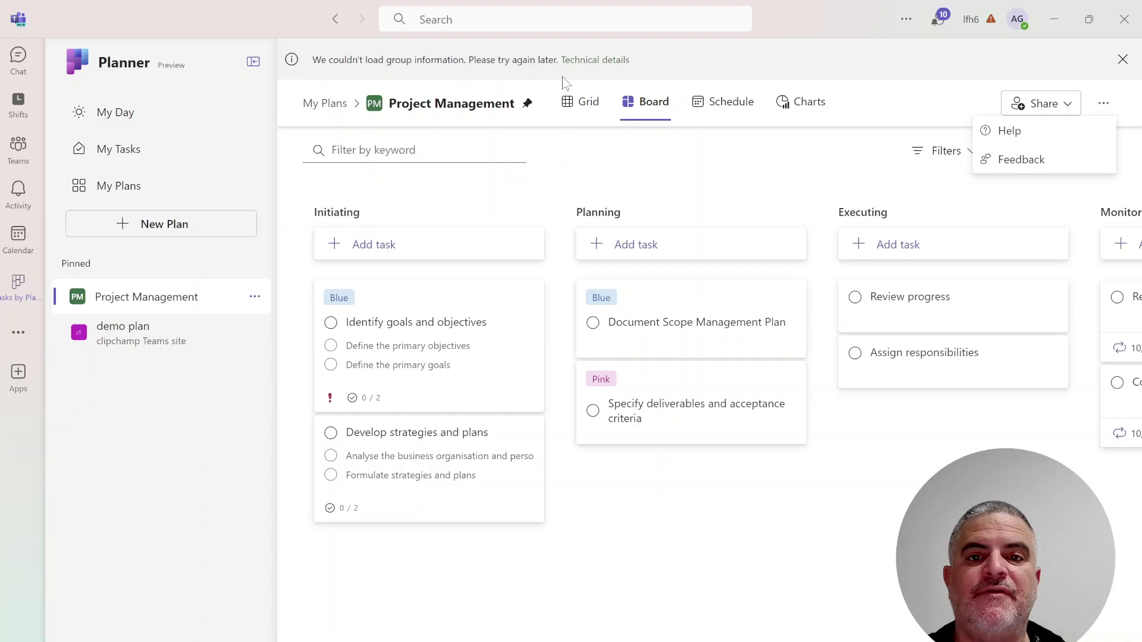
{"action": "left_click", "coordinate": [1122, 59]}
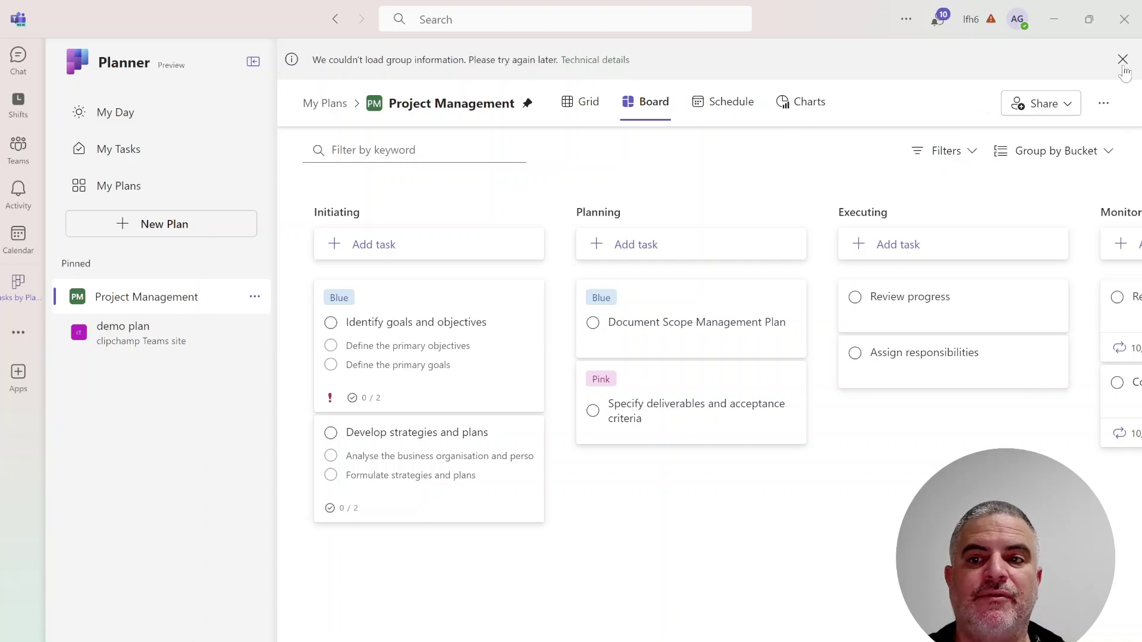
{"action": "left_click", "coordinate": [1041, 62]}
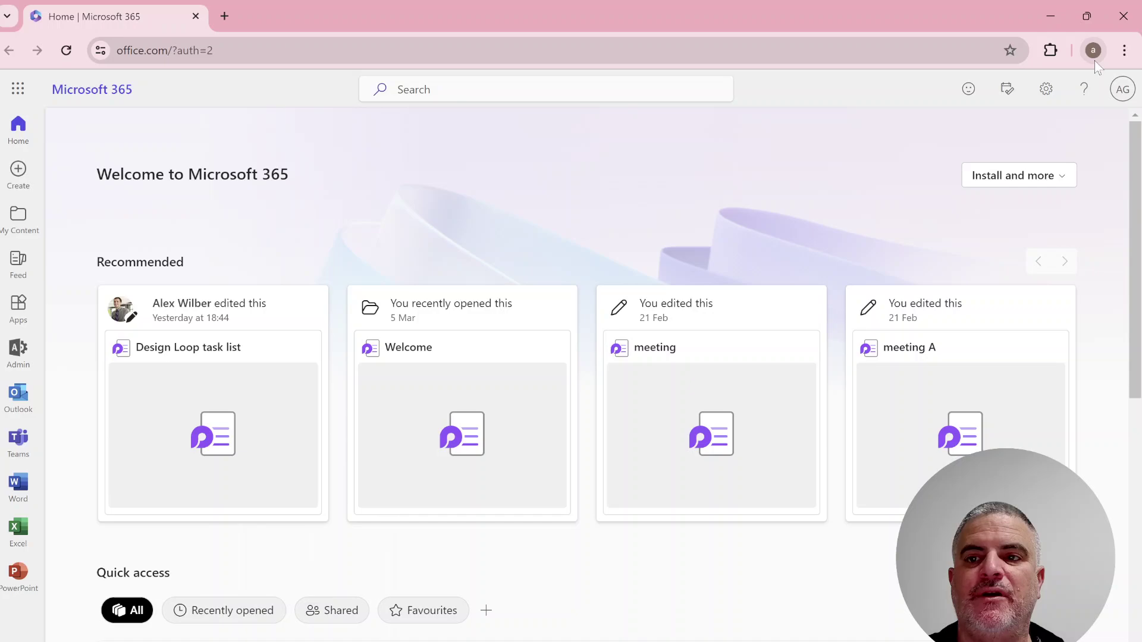
Step: Switch to Microsoft 365 in the browser, launch Planner and open the pinned Project Management plan
{"action": "left_click", "coordinate": [1094, 60]}
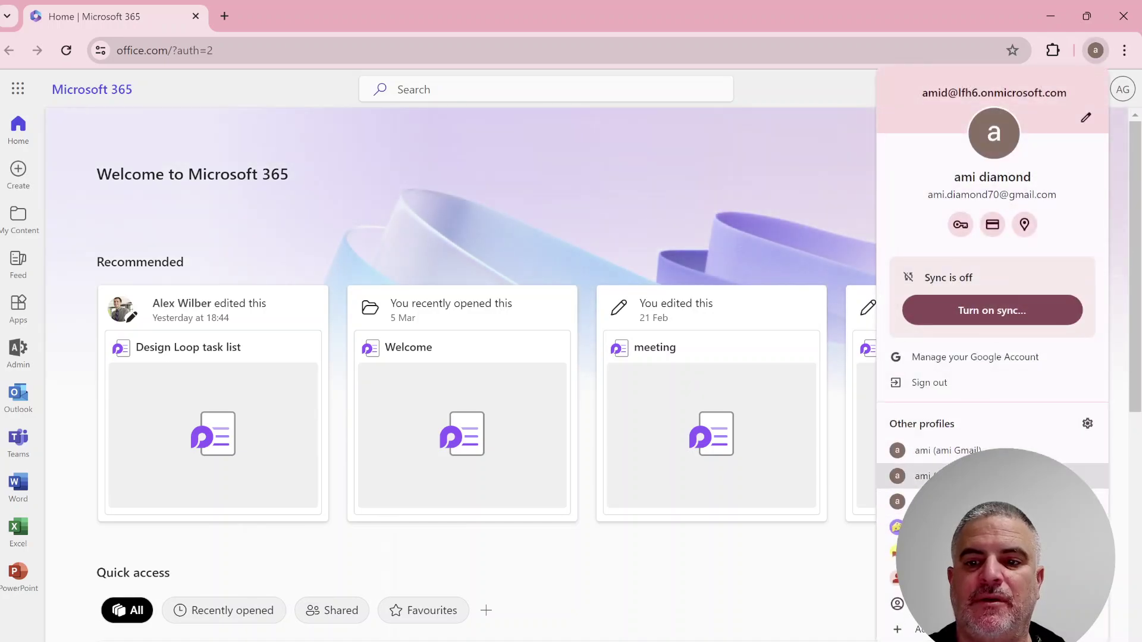
{"action": "left_click", "coordinate": [34, 99]}
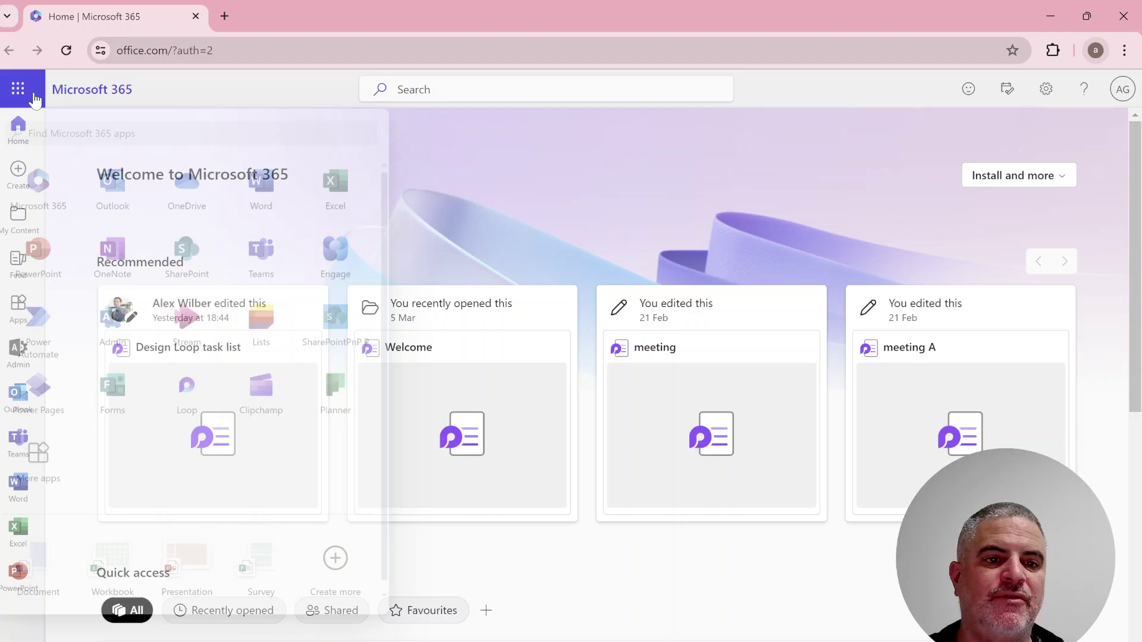
{"action": "left_click", "coordinate": [349, 404]}
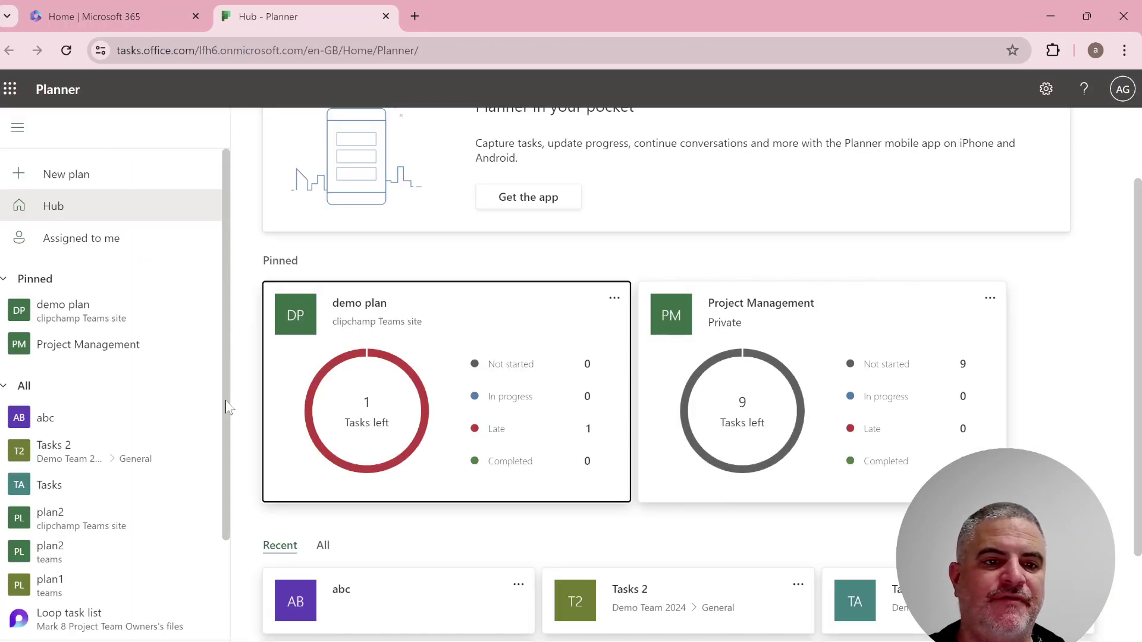
{"action": "left_click", "coordinate": [89, 344]}
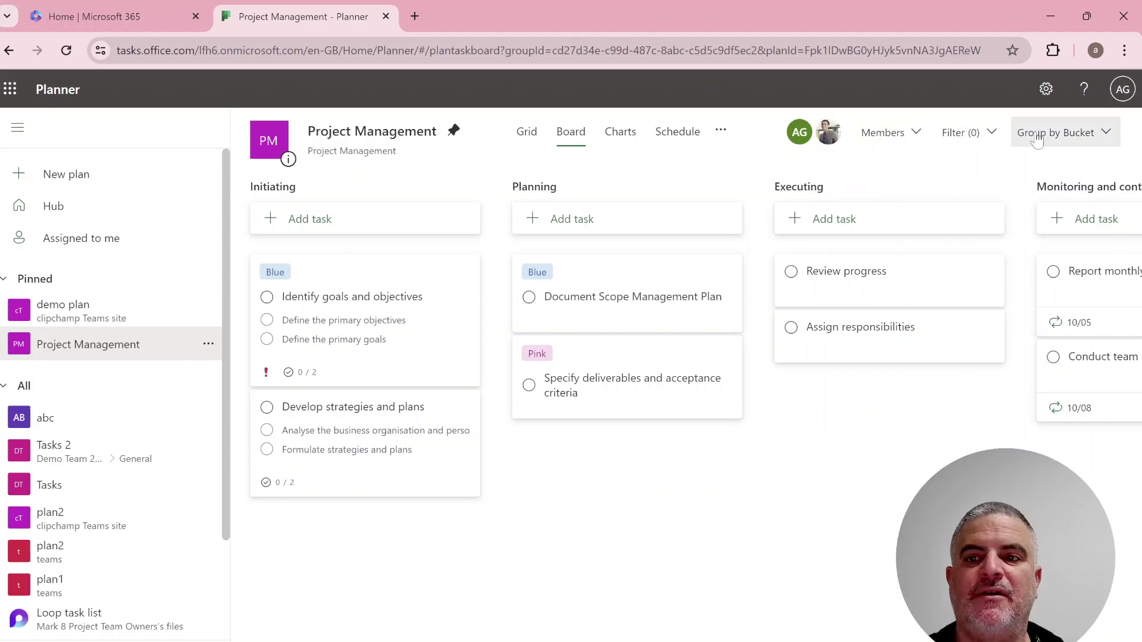
Step: Search for another colleague by first name and add them as a member of the Project Management plan
{"action": "left_click", "coordinate": [904, 136]}
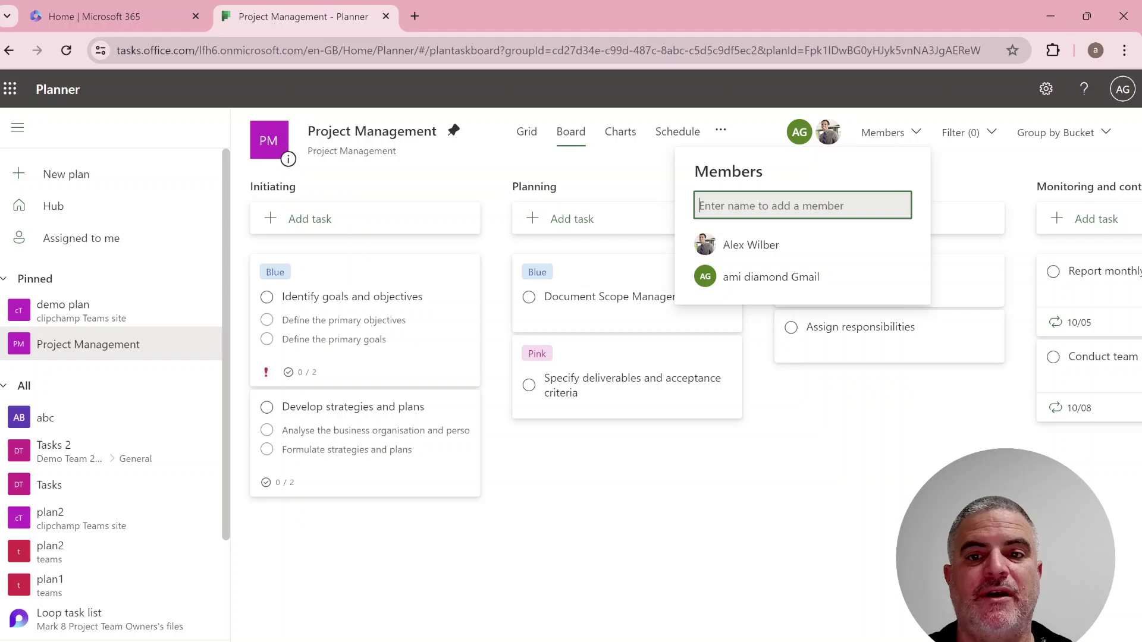
{"action": "type", "text": "d"}
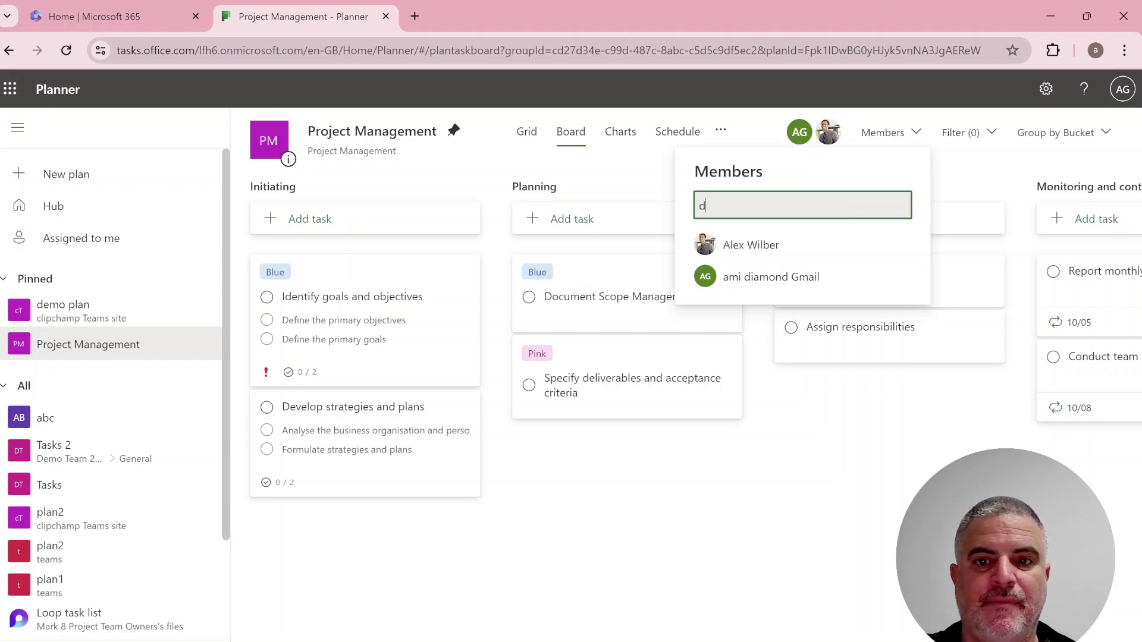
{"action": "key", "text": "BackSpace"}
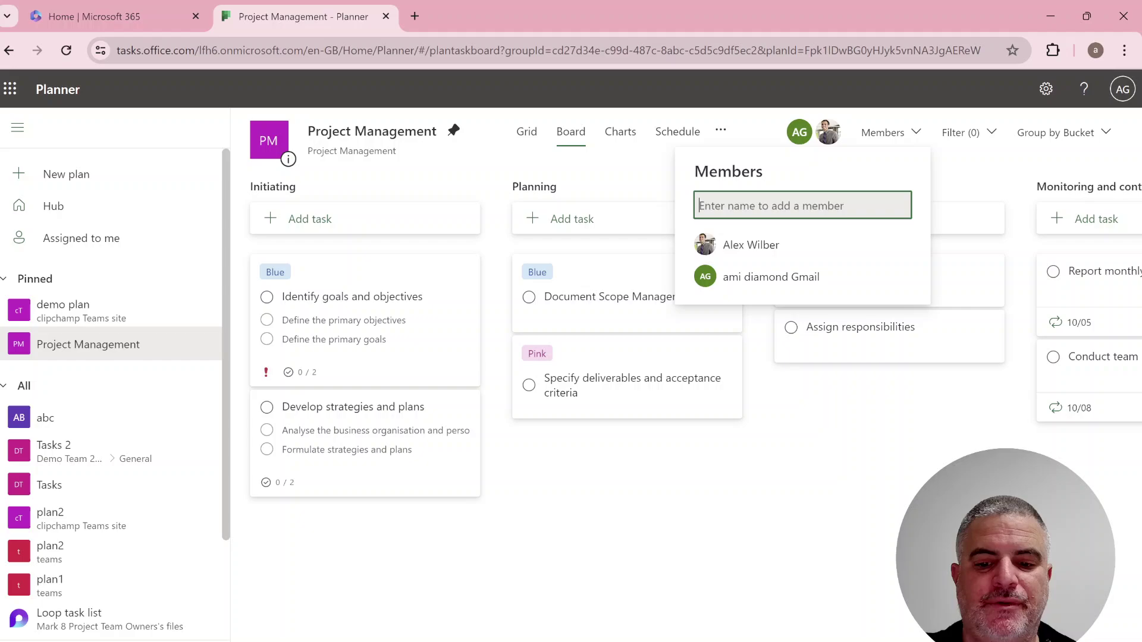
{"action": "type", "text": "lee"}
{"action": "left_click", "coordinate": [770, 256]}
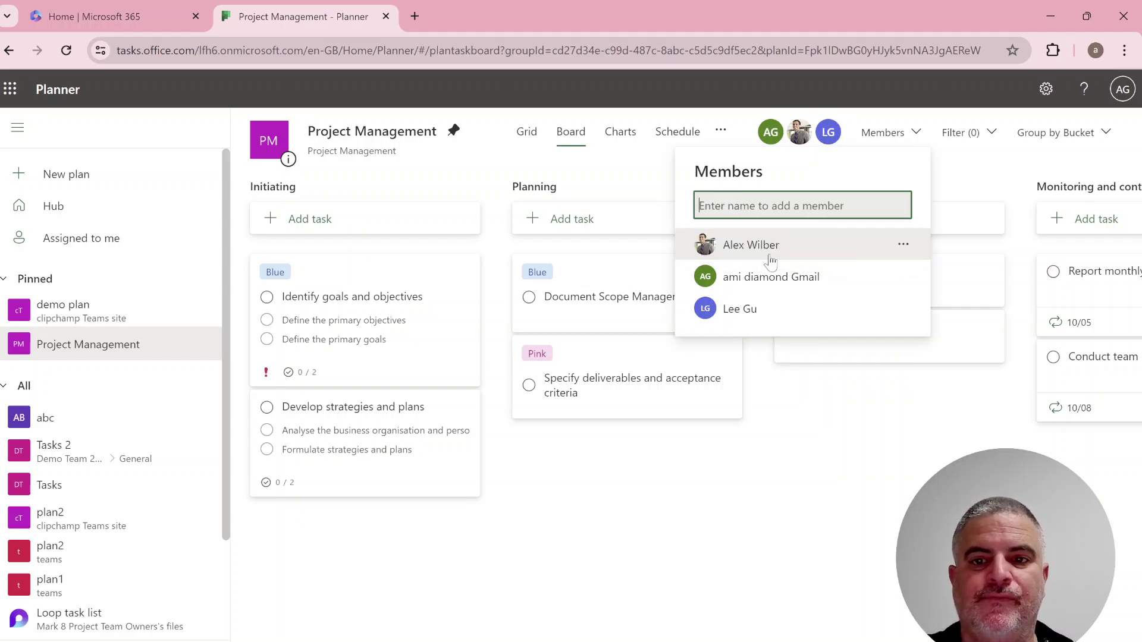
{"action": "left_click", "coordinate": [859, 441]}
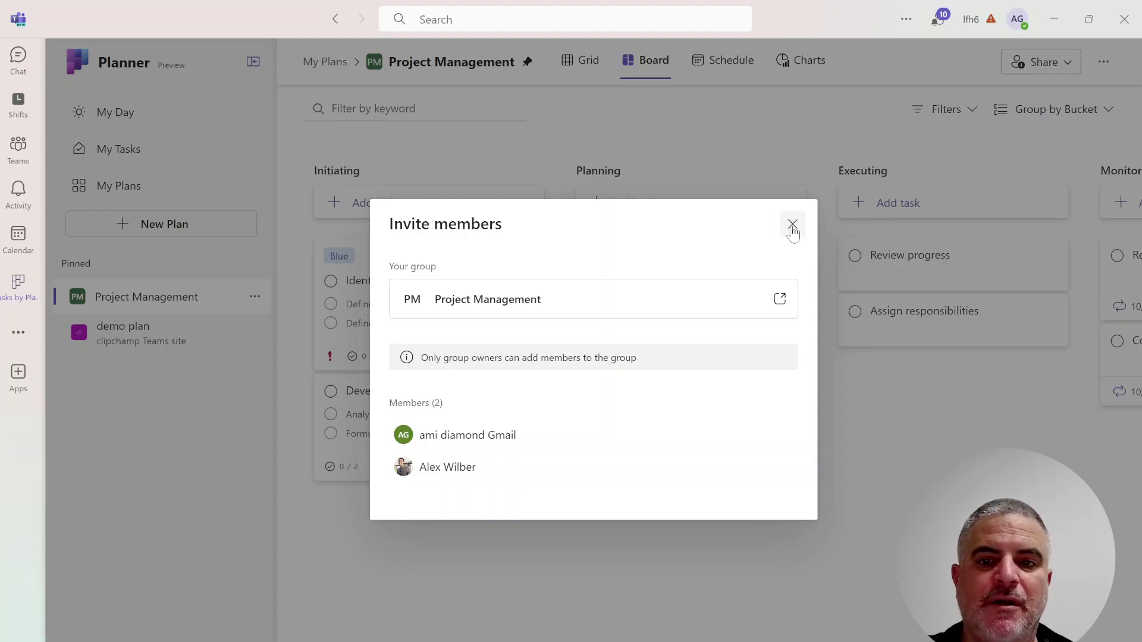
Step: Return to Teams and recheck the Project Management group's member list in the plan's sharing settings
{"action": "left_click", "coordinate": [792, 226]}
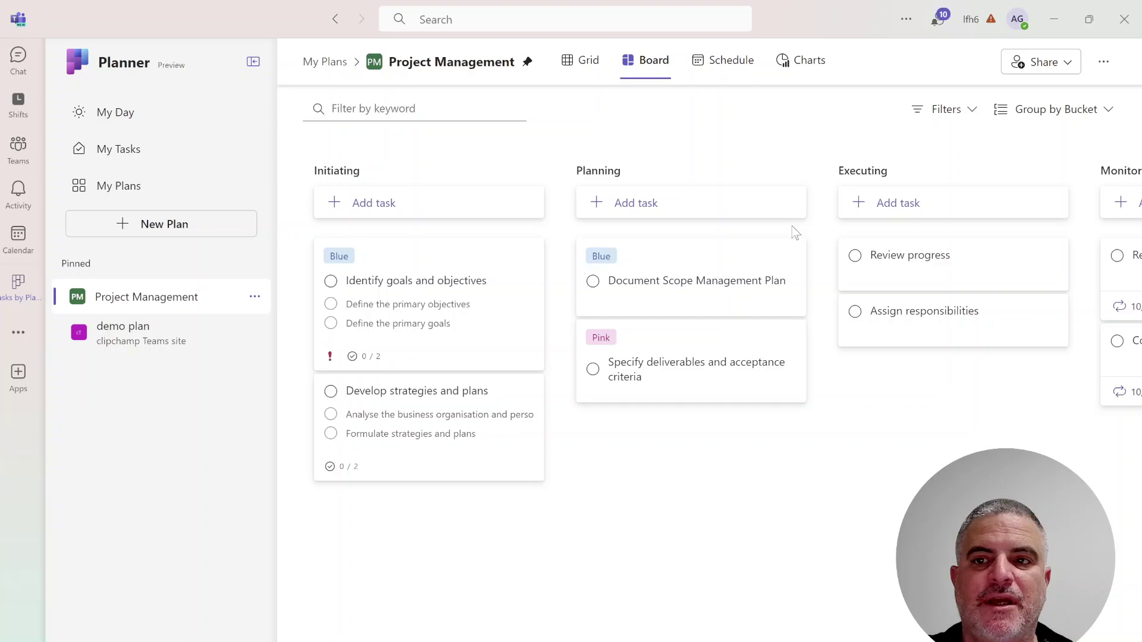
{"action": "left_click", "coordinate": [1067, 70]}
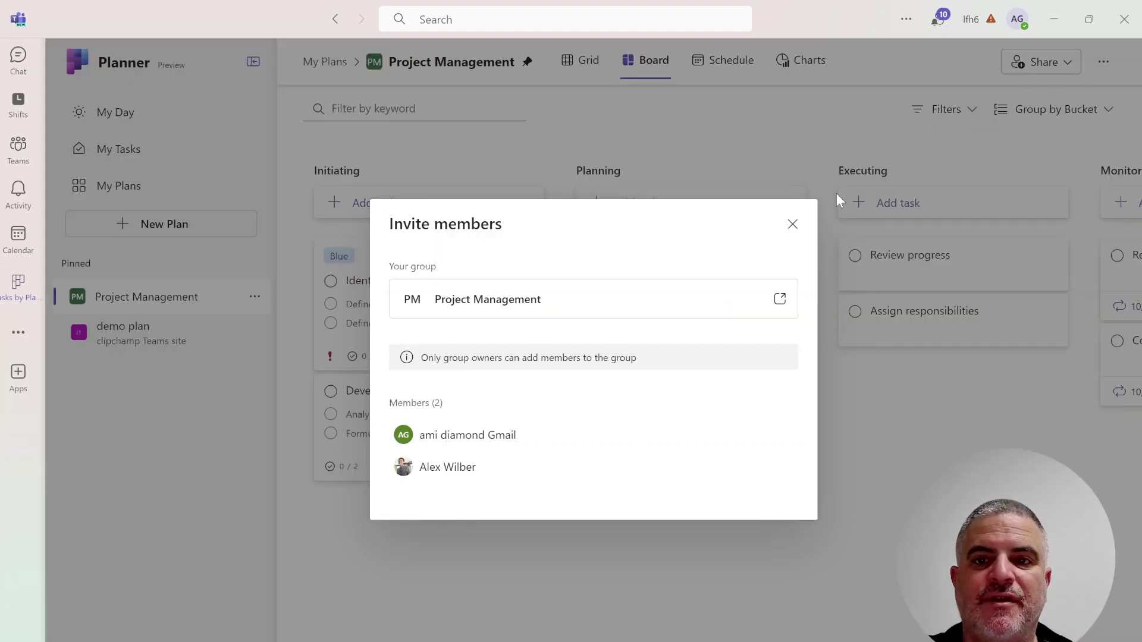
{"action": "left_click", "coordinate": [792, 224]}
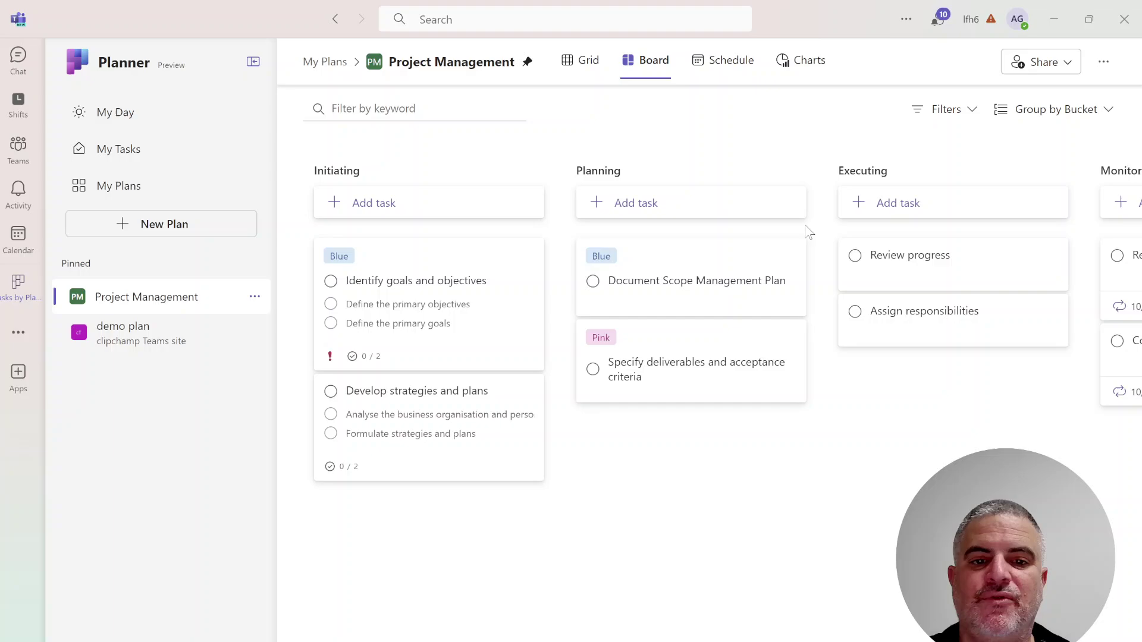